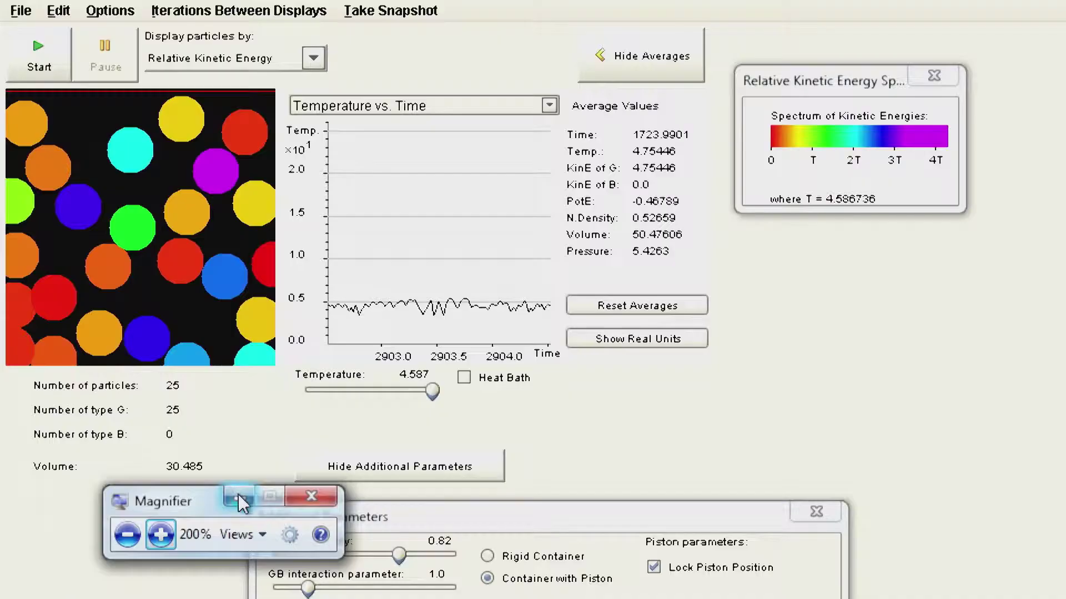
- Switch to the SMD window showing 25 particles coloured by relative kinetic energy
left_click(238, 494)
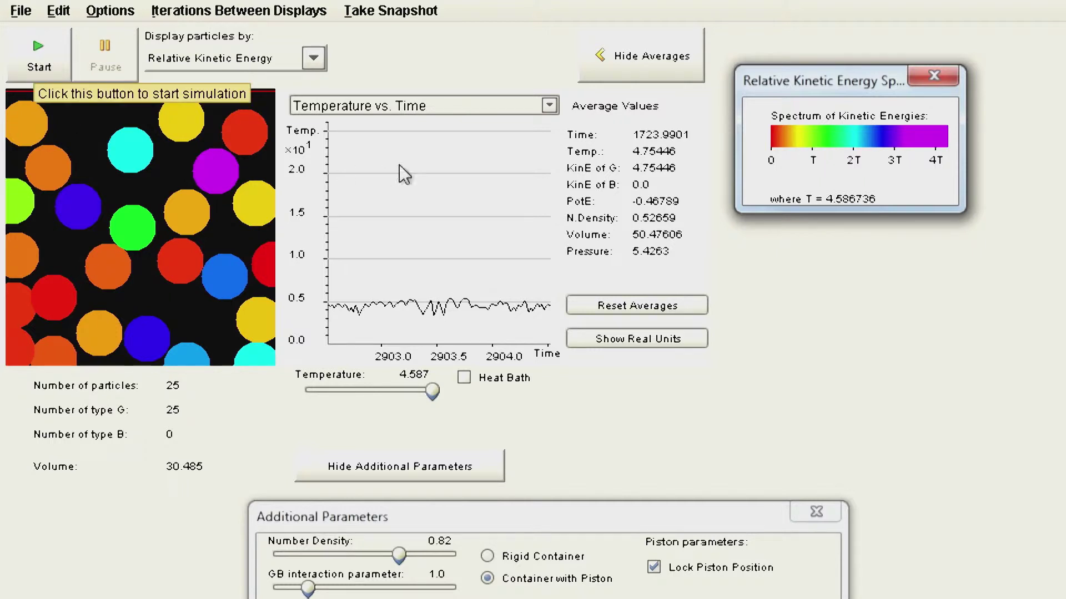
- Preview colouring particles by particle type, absolute kinetic energy, potential energy and mass
left_click(313, 58)
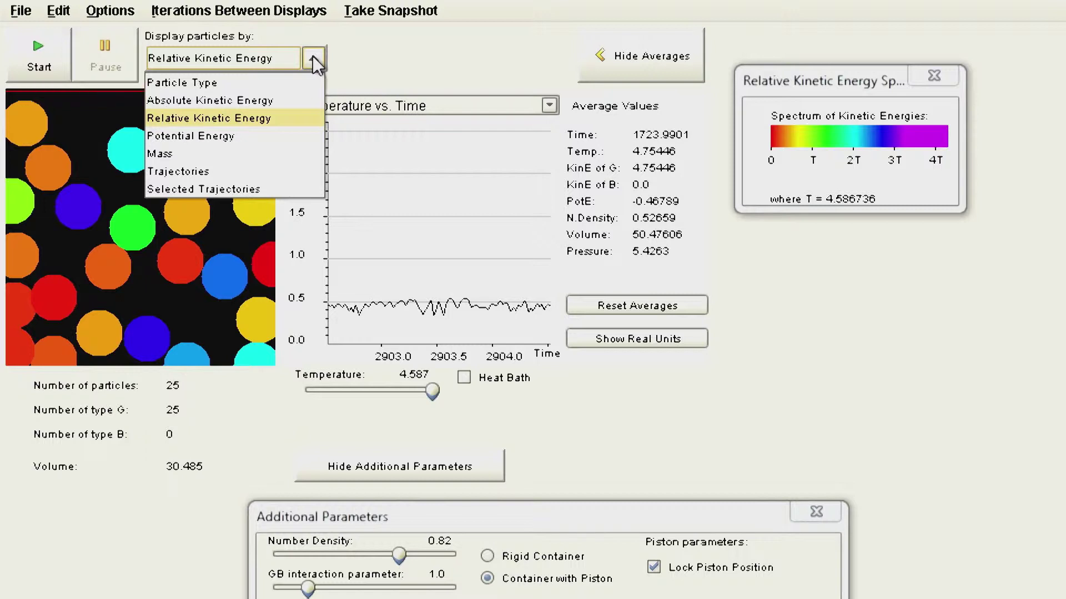
left_click(291, 84)
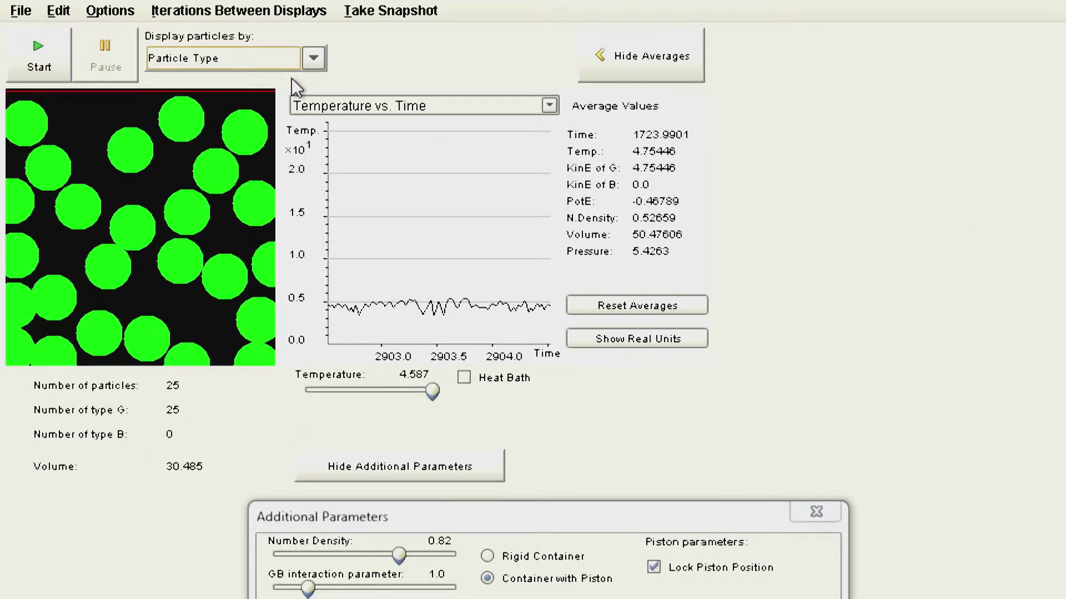
left_click(314, 59)
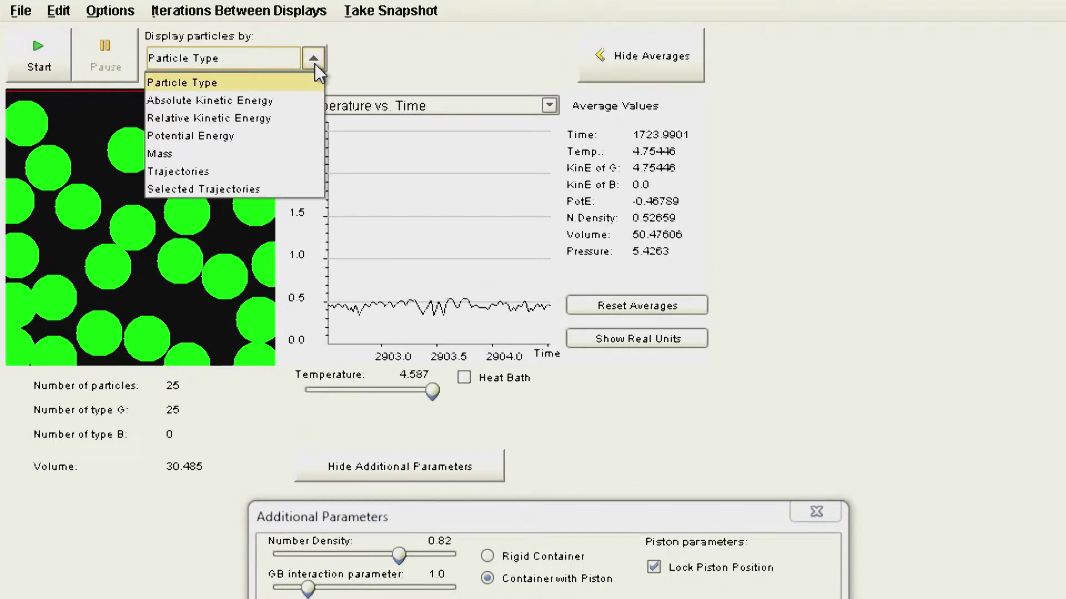
left_click(306, 101)
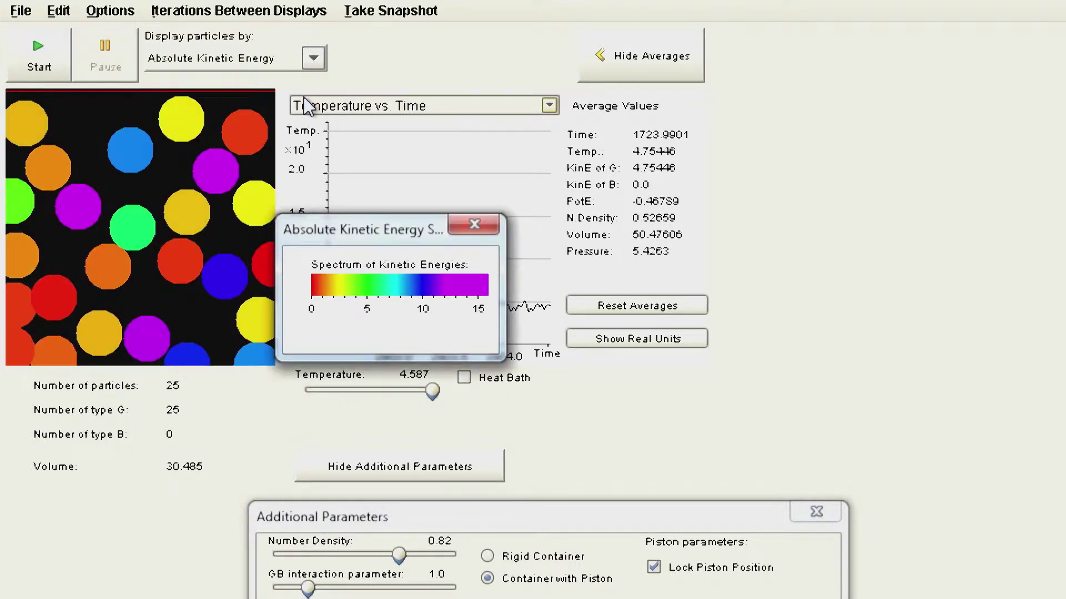
left_click(313, 57)
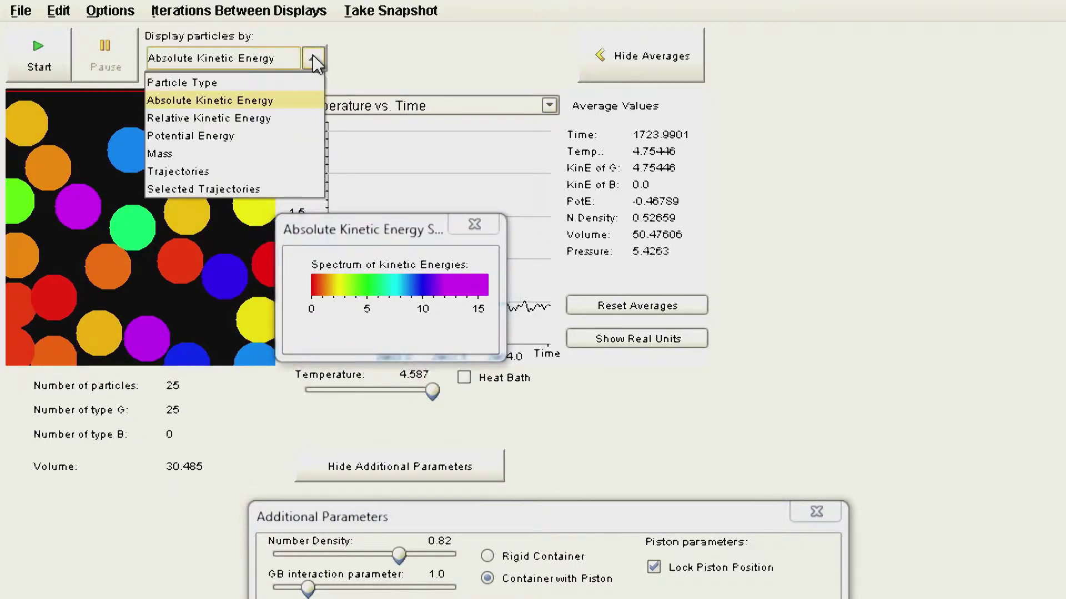
left_click(281, 136)
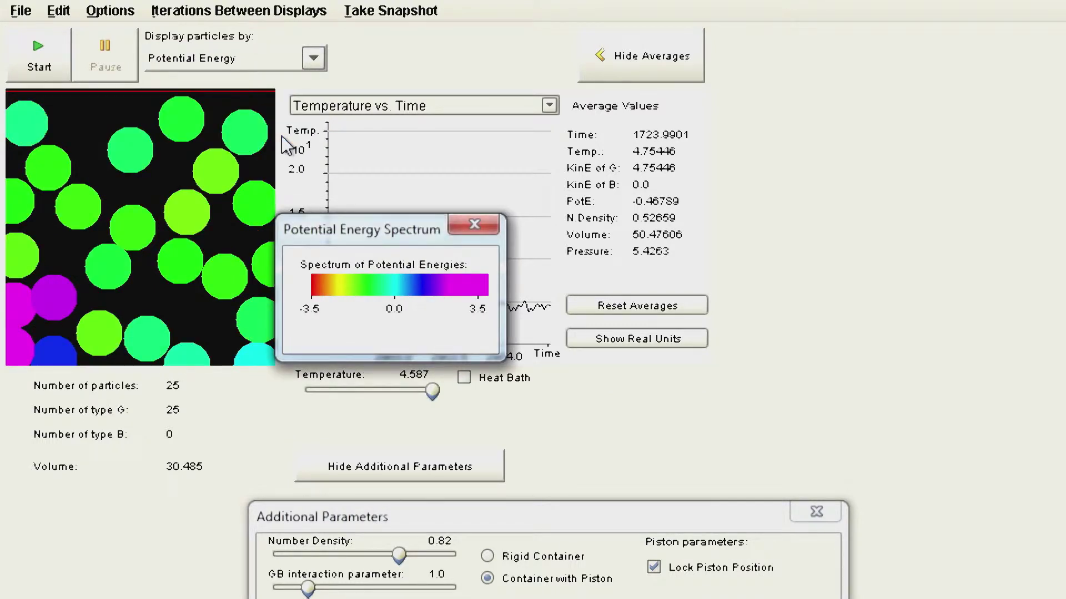
left_click(313, 58)
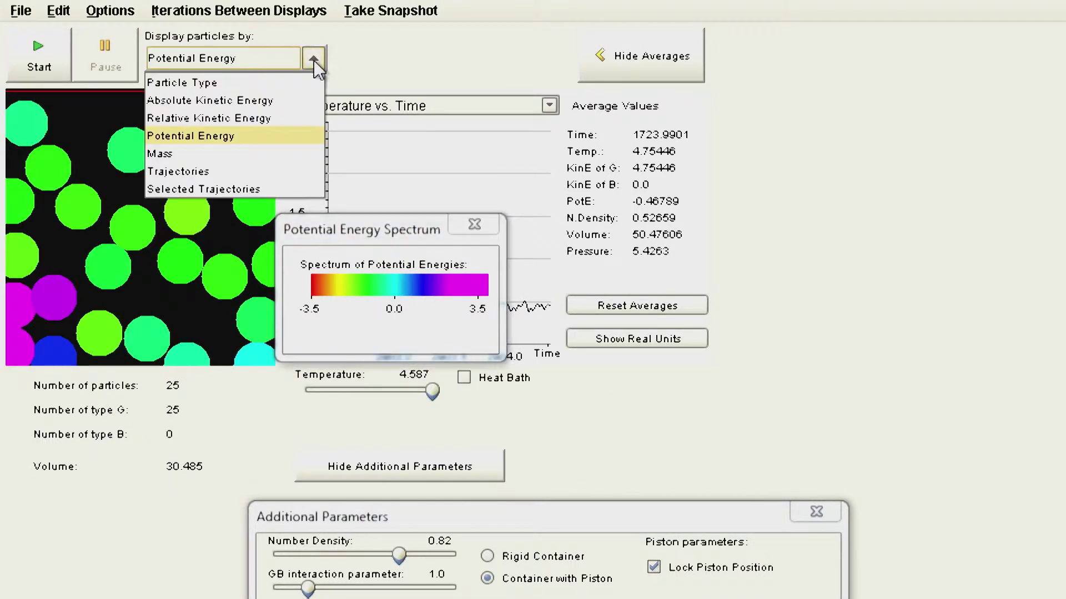
left_click(261, 146)
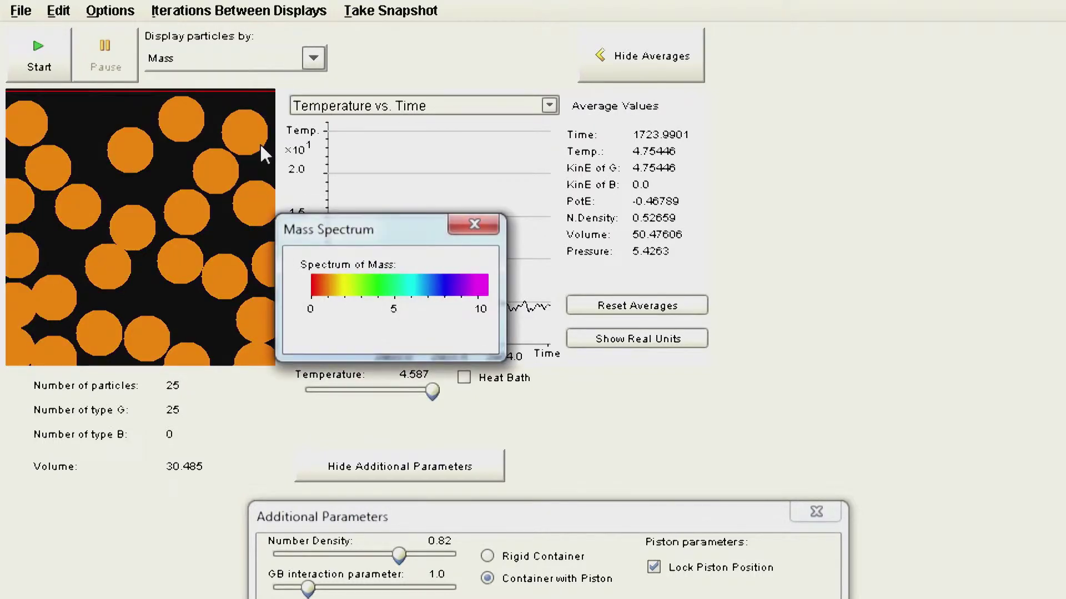
left_click_drag(423, 217, 732, 55)
- Try the trajectories view, then settle on absolute kinetic energy and move its legend aside
left_click(314, 58)
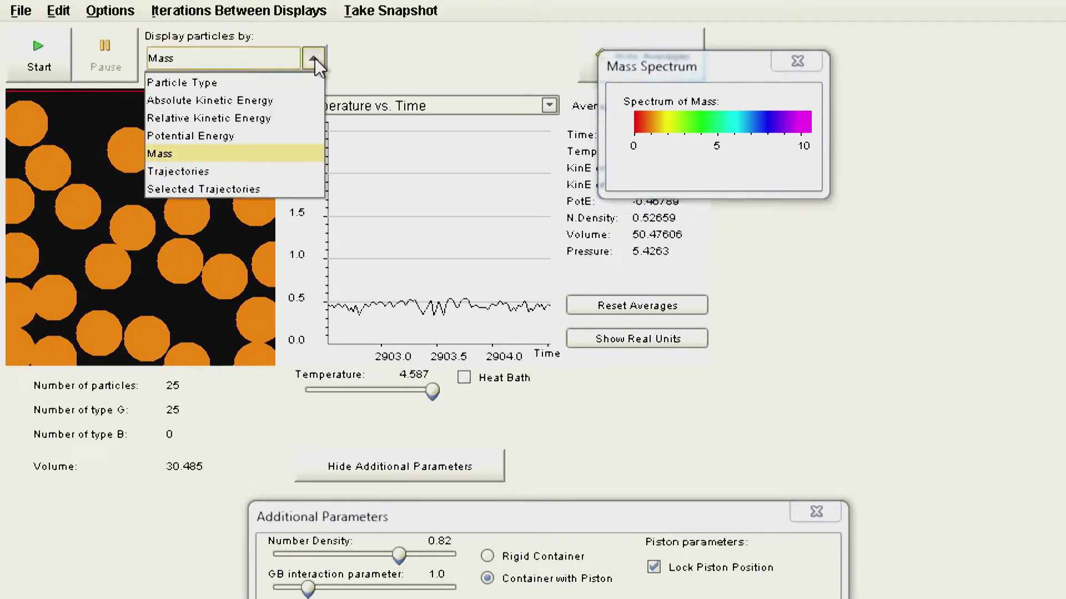
left_click(258, 169)
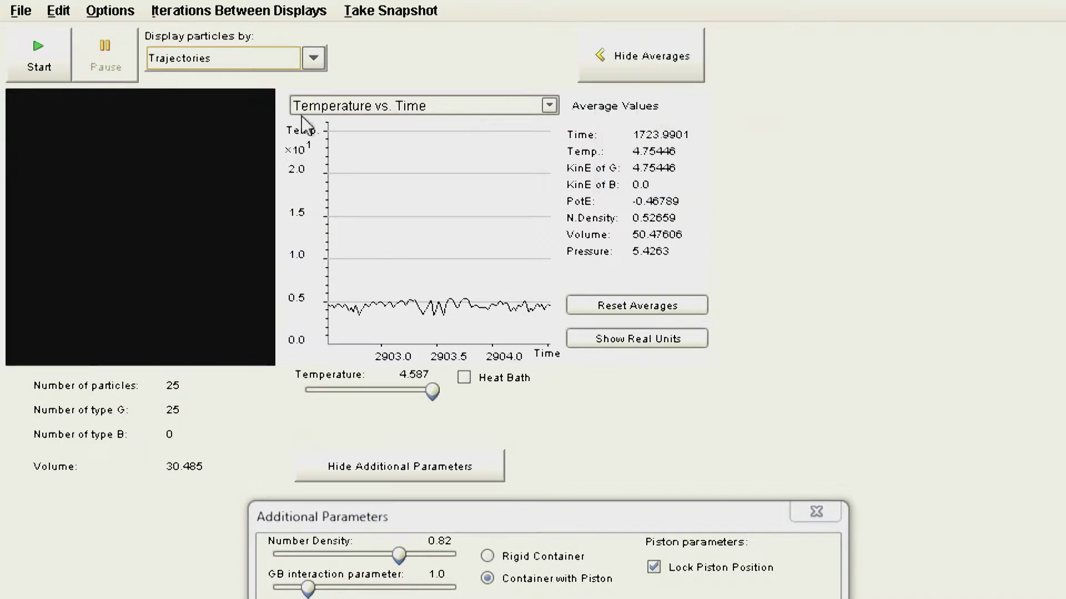
left_click(312, 59)
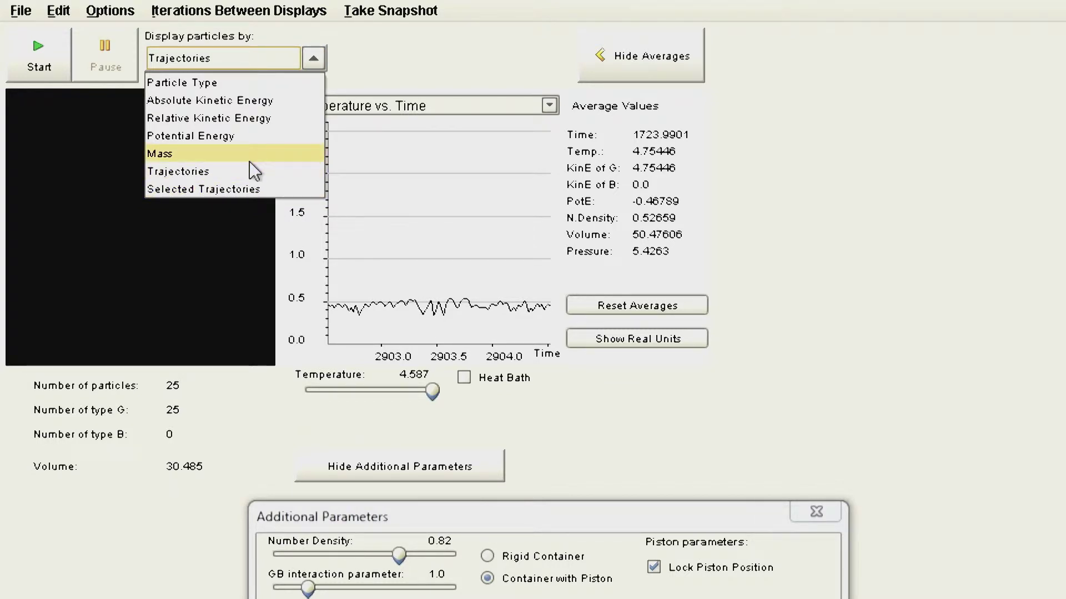
left_click(278, 101)
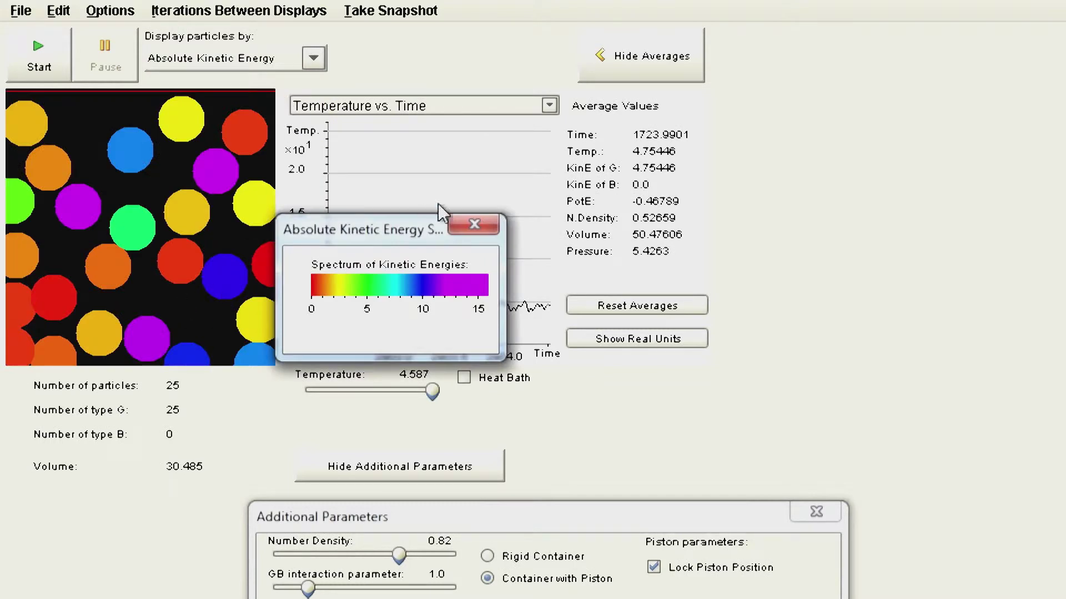
left_click_drag(395, 225, 957, 194)
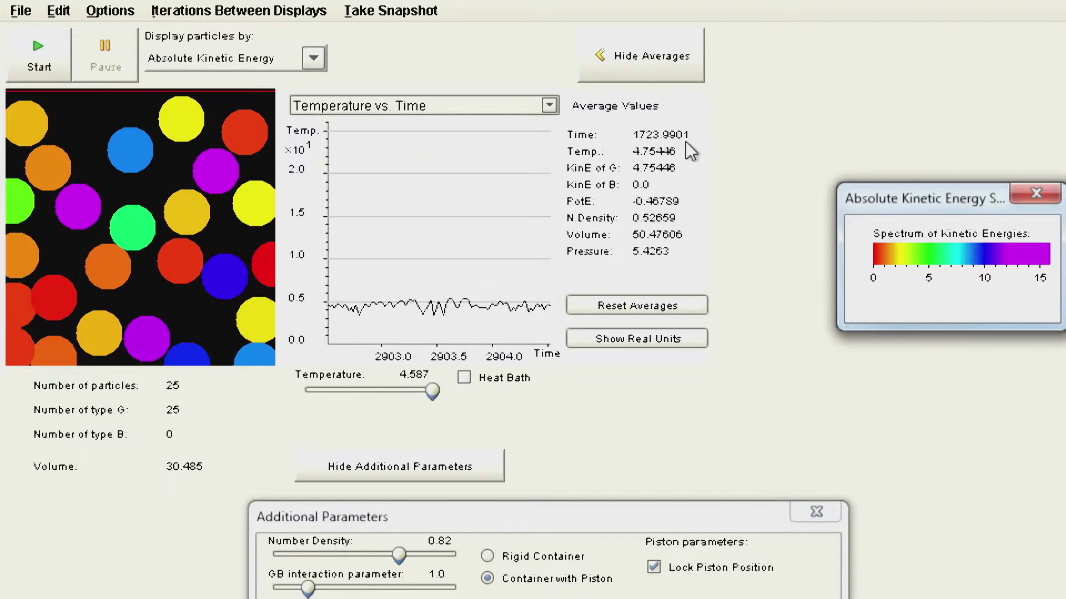
- Start the simulation with the absolute kinetic energy colouring in place
left_click(38, 53)
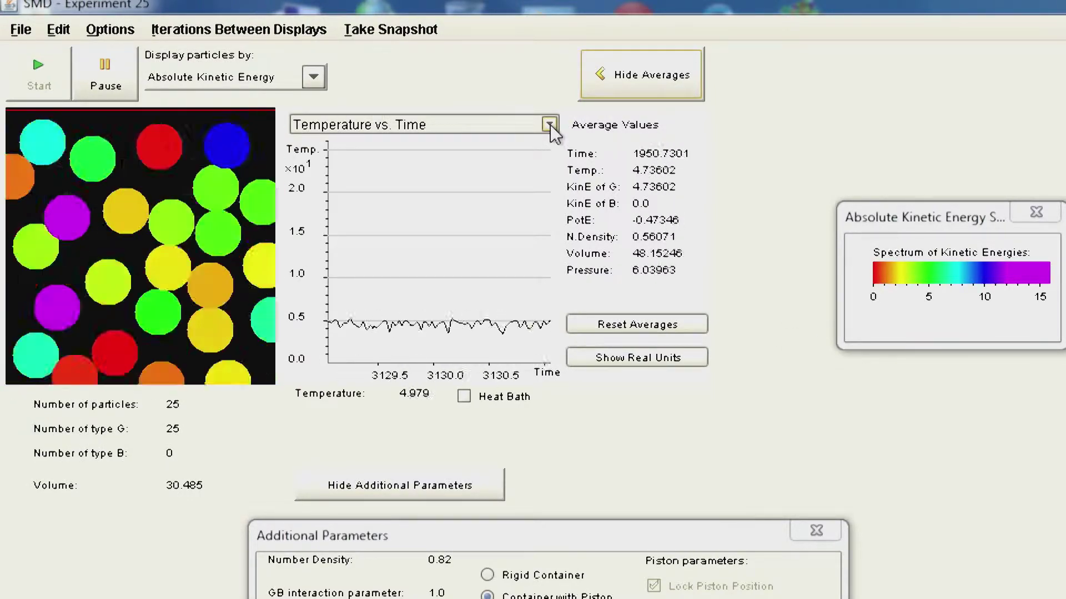
- Cycle the graph through kinetic energies and number density, settle on Pressure vs. Time, then pause
left_click(313, 76)
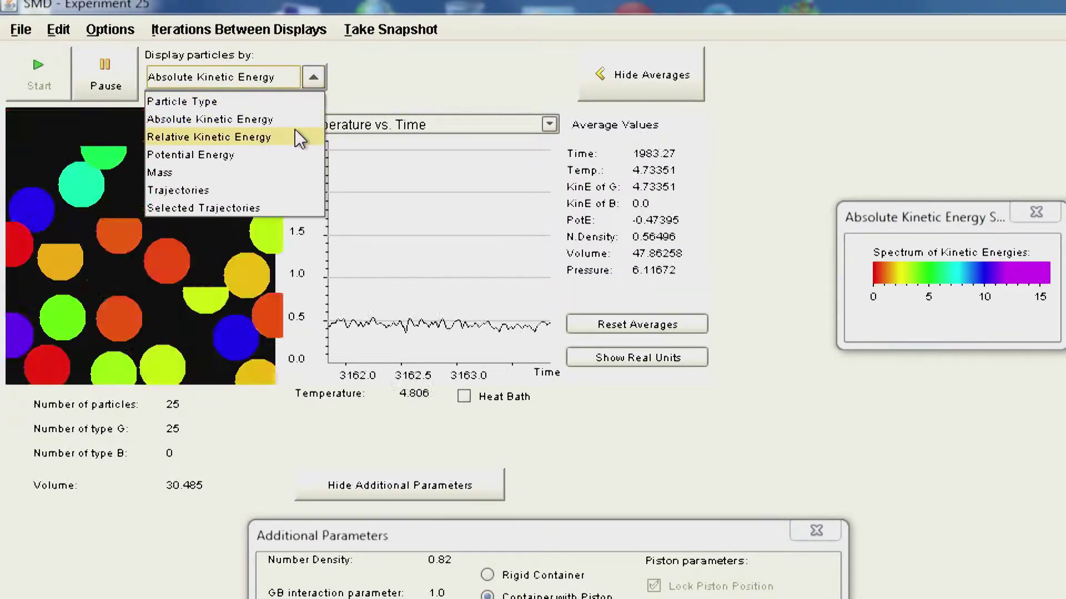
left_click(549, 125)
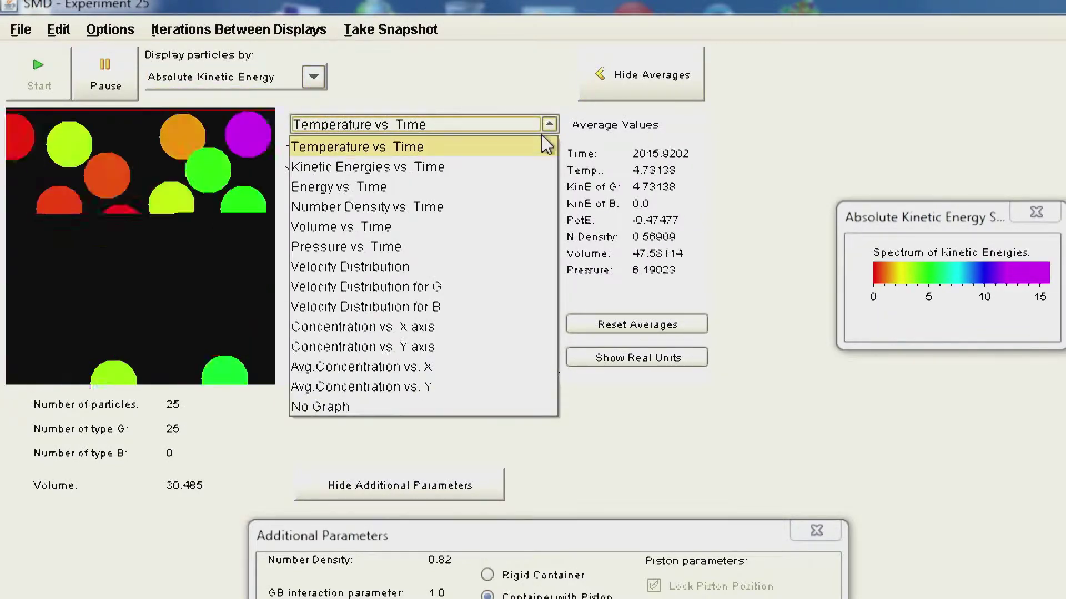
left_click(530, 168)
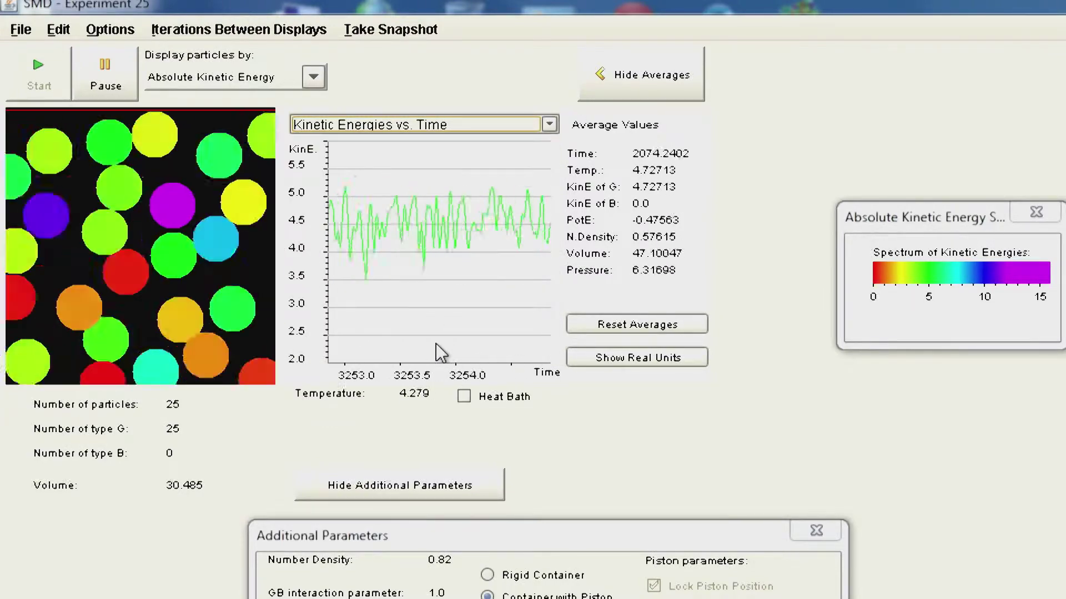
left_click(549, 124)
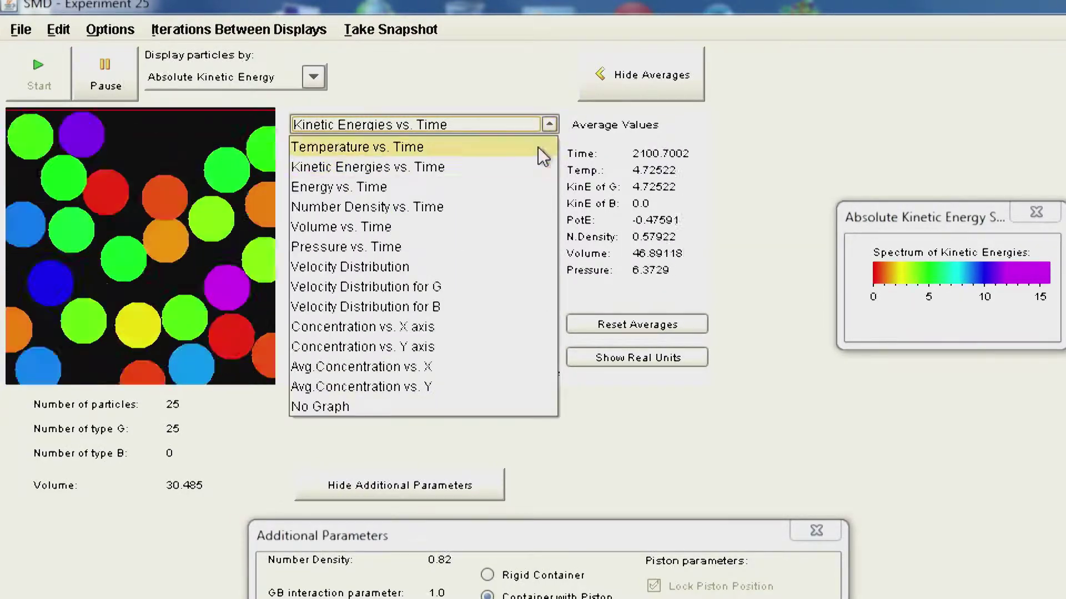
left_click(510, 207)
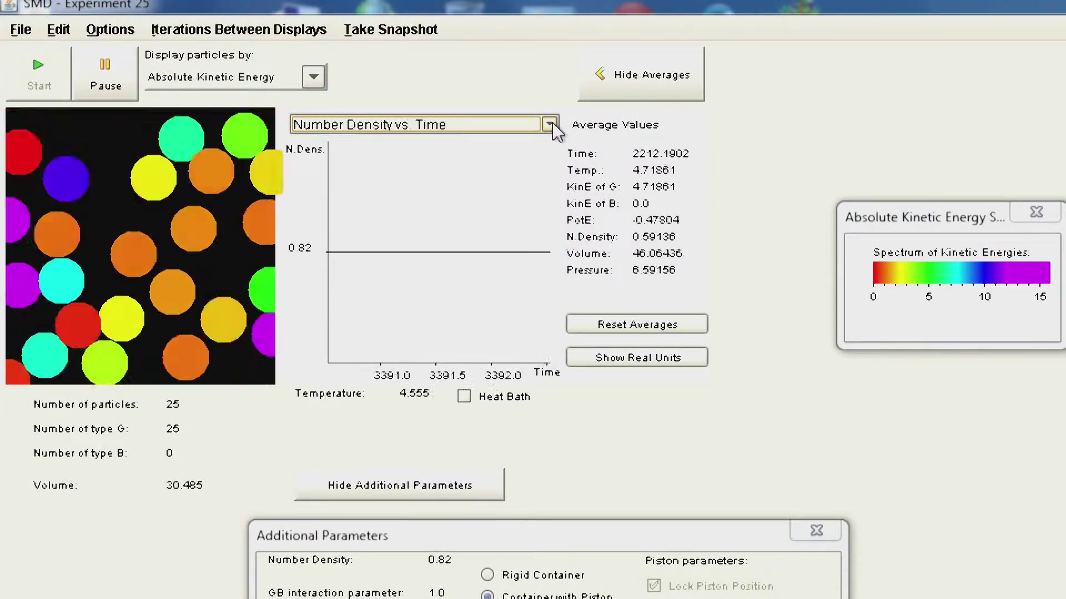
left_click(550, 124)
left_click(481, 247)
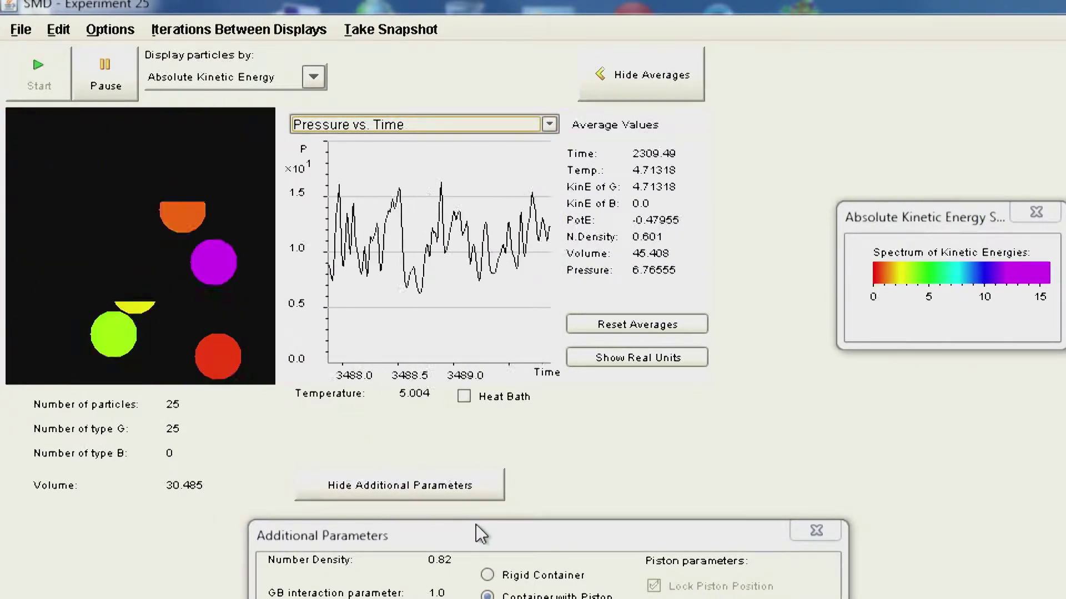
left_click(101, 79)
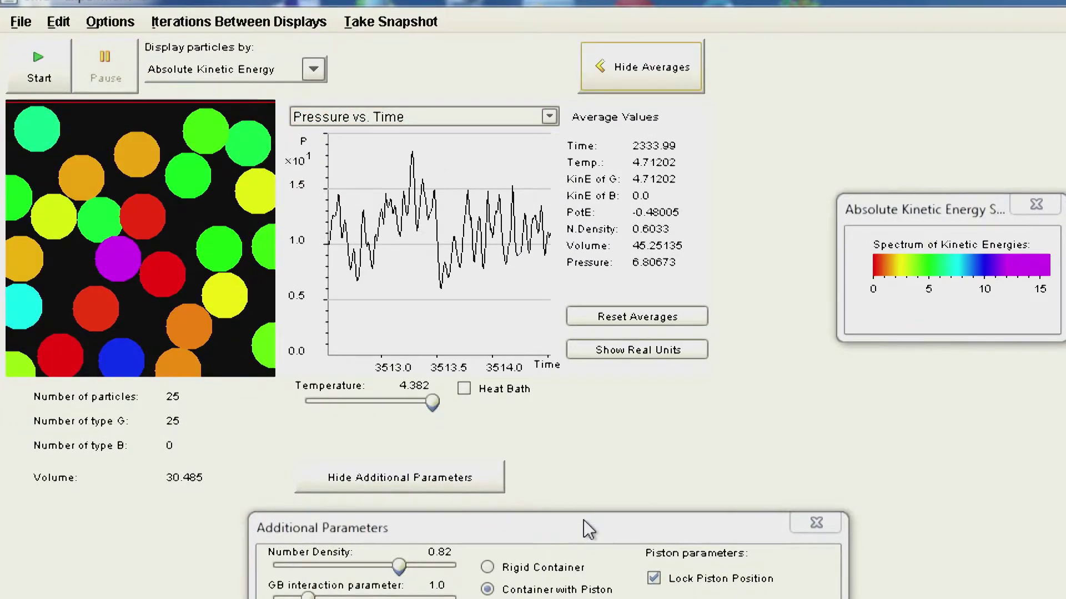
- Raise the number density from 0.82 to 1.05 and restart the simulation
left_click_drag(584, 520, 602, 348)
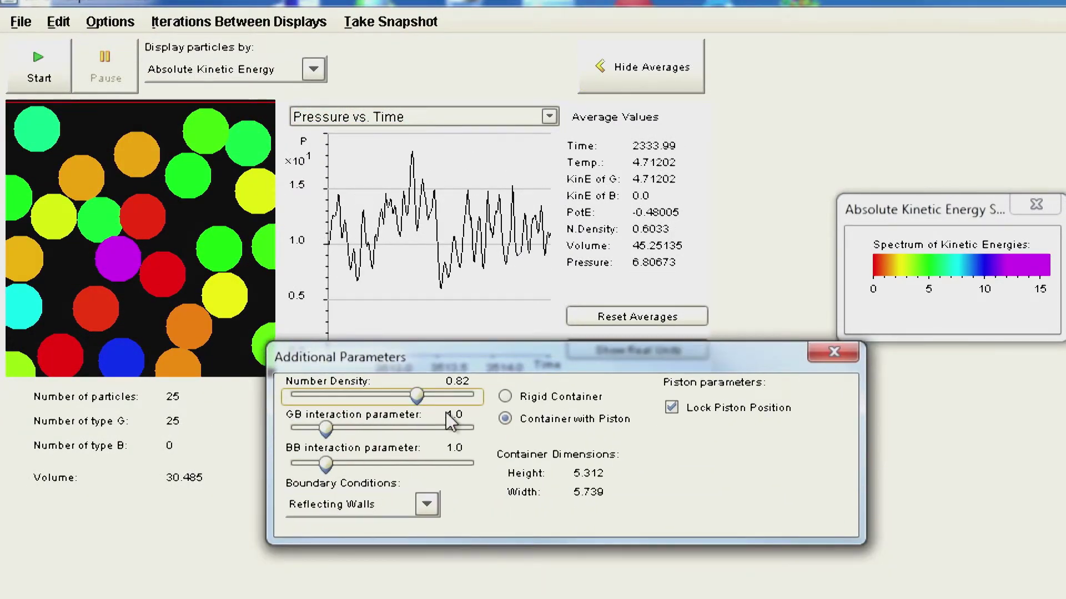
left_click_drag(415, 395, 451, 396)
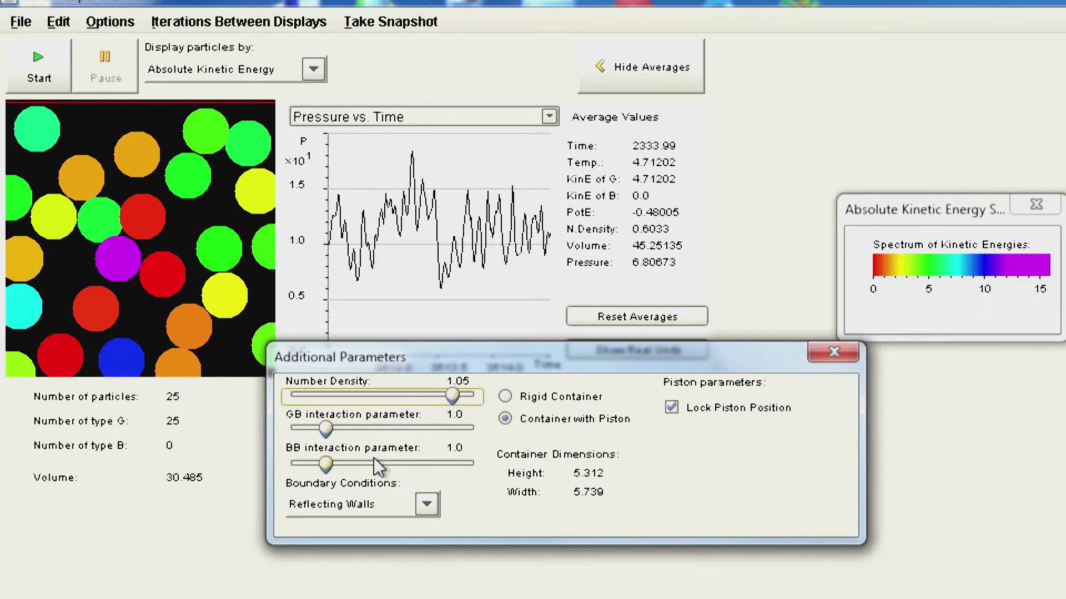
left_click(36, 69)
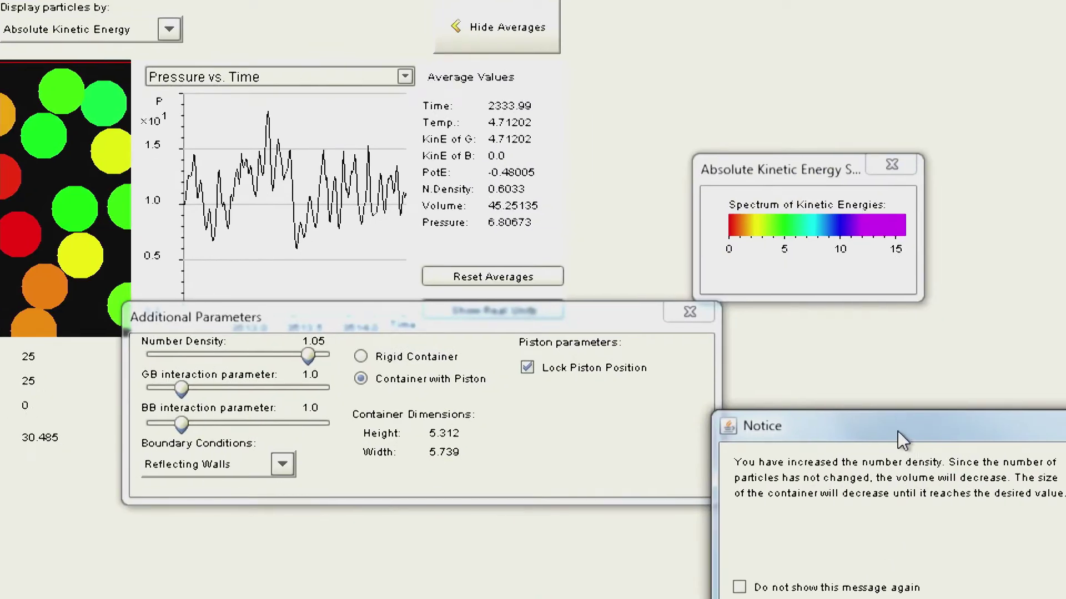
- Dismiss the density-increase notice and the volume-reached notice
left_click_drag(1036, 471, 962, 405)
left_click_drag(818, 365, 694, 299)
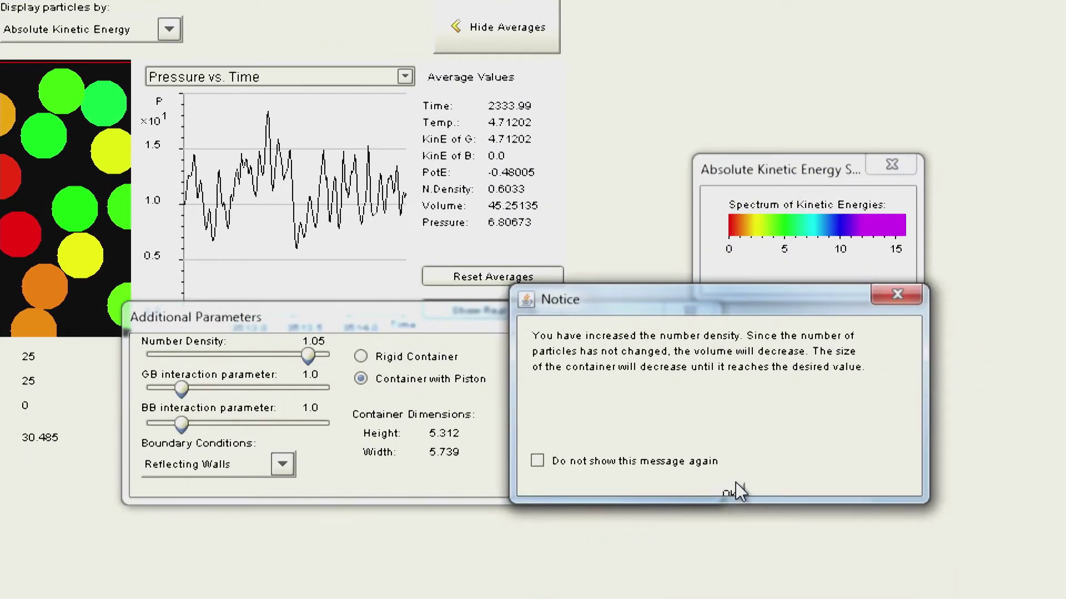
left_click(732, 491)
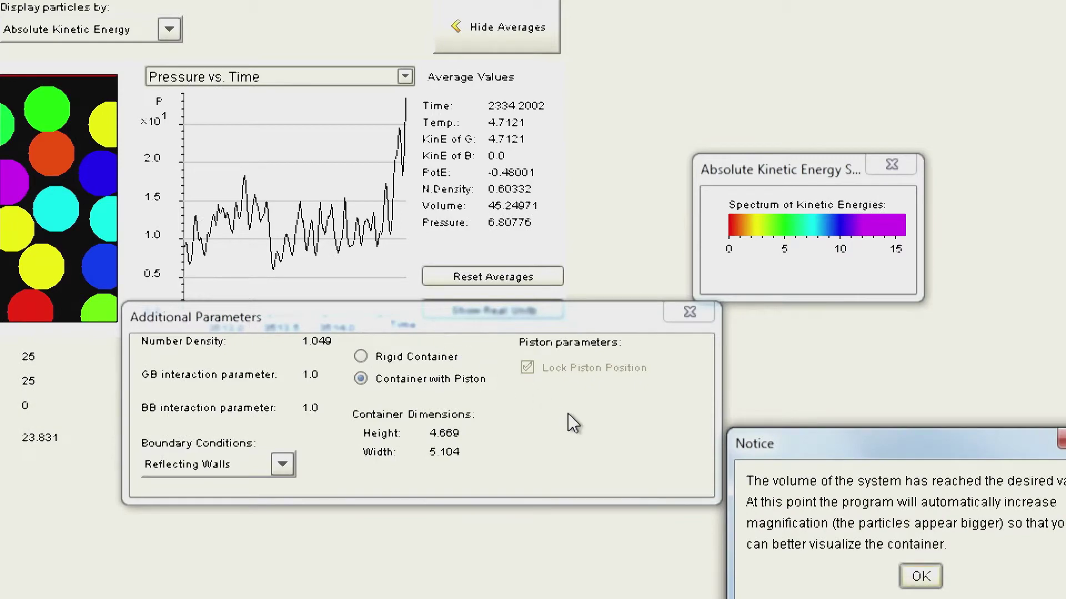
left_click(790, 530)
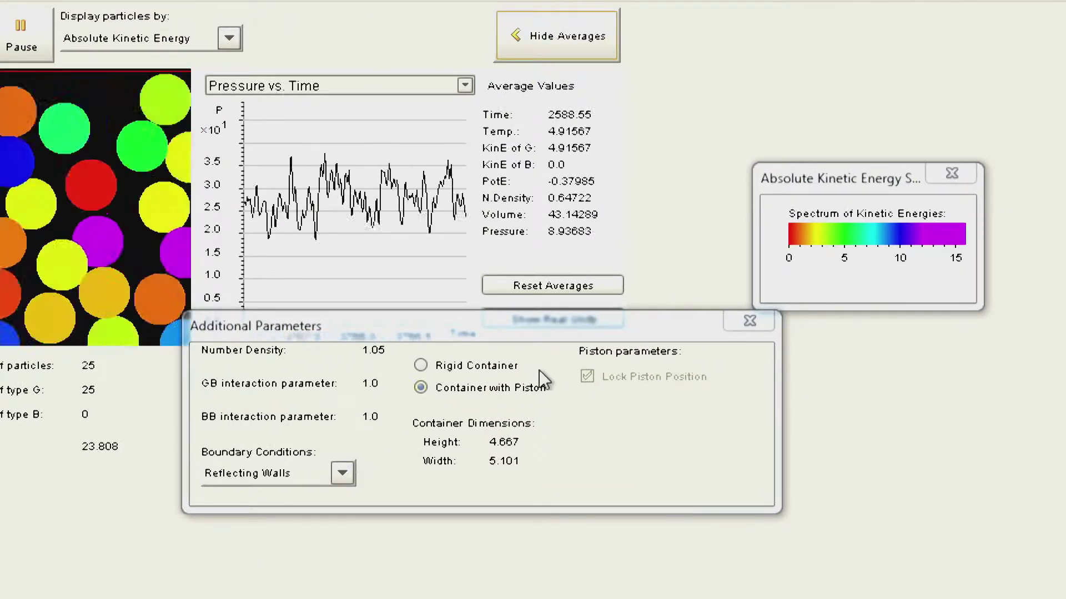
- Select Rigid Container in Additional Parameters and lower the number density to 0.57
left_click_drag(518, 331, 671, 473)
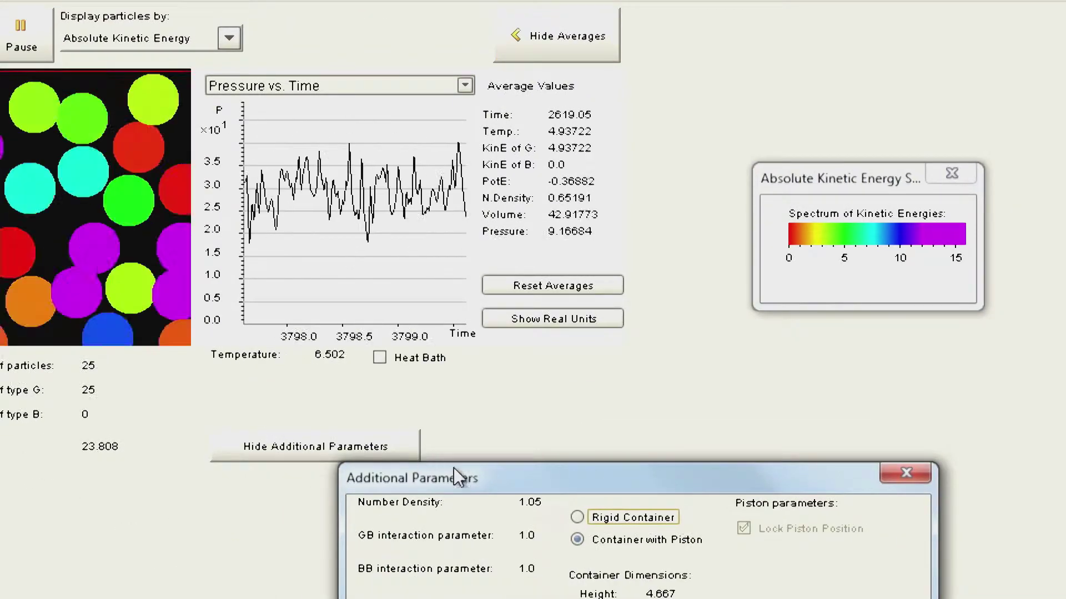
left_click_drag(542, 472, 526, 290)
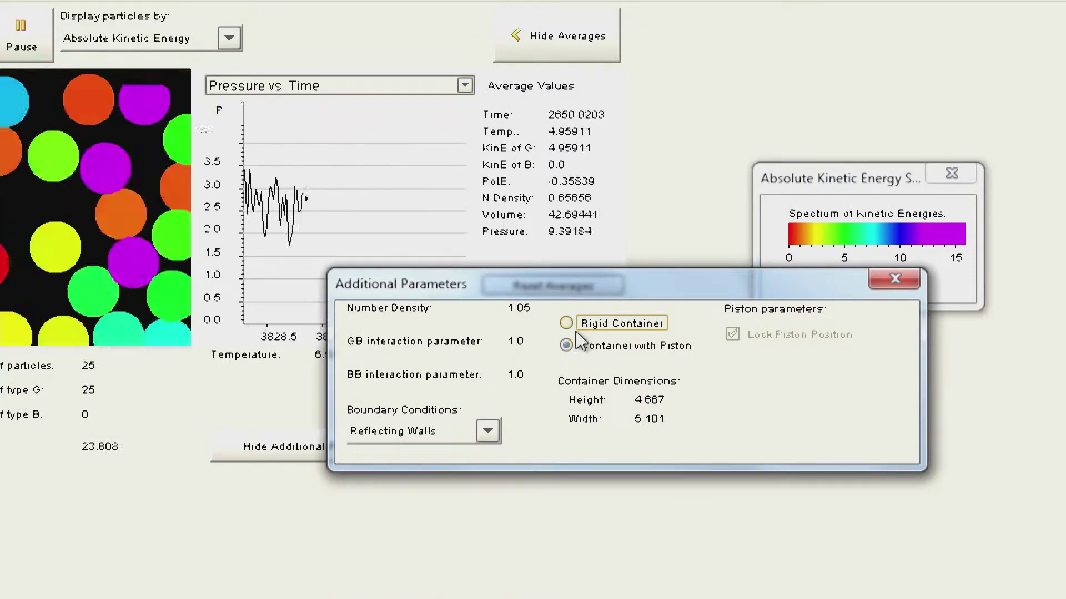
left_click(571, 322)
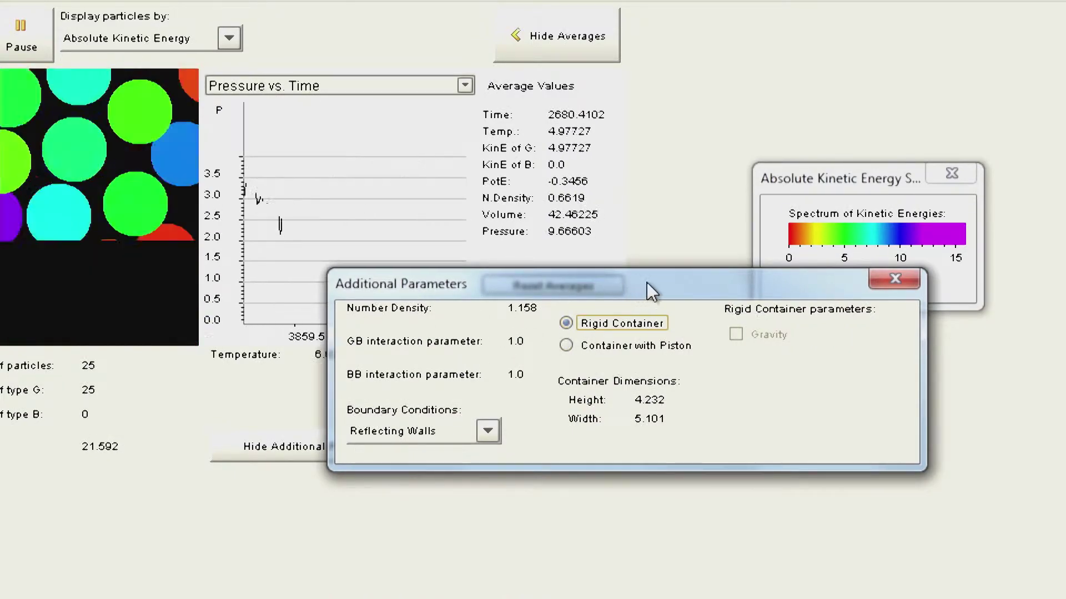
left_click_drag(647, 288, 691, 410)
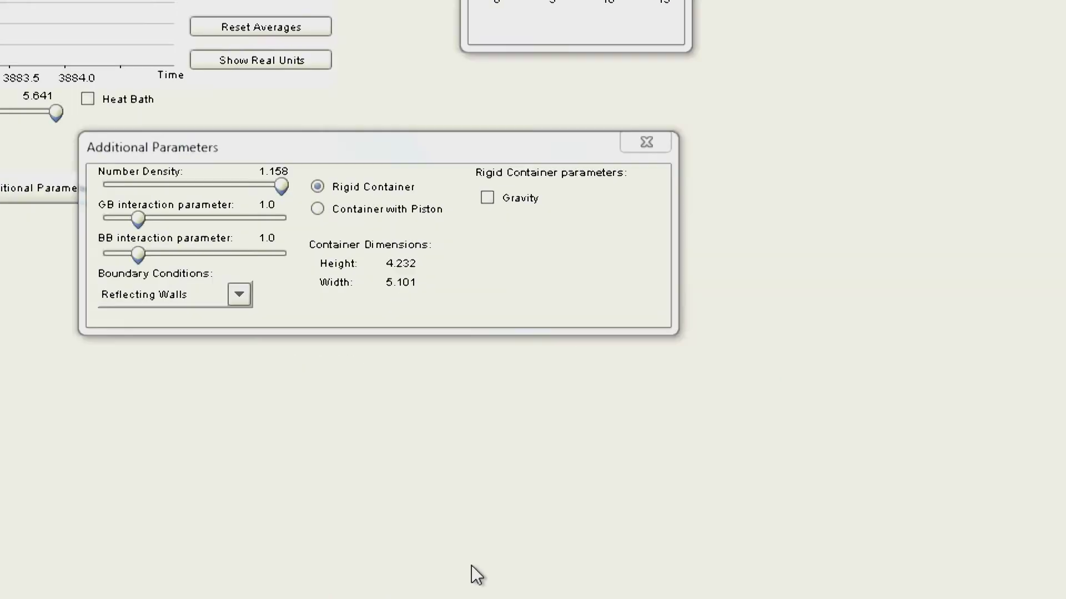
left_click_drag(284, 184, 190, 187)
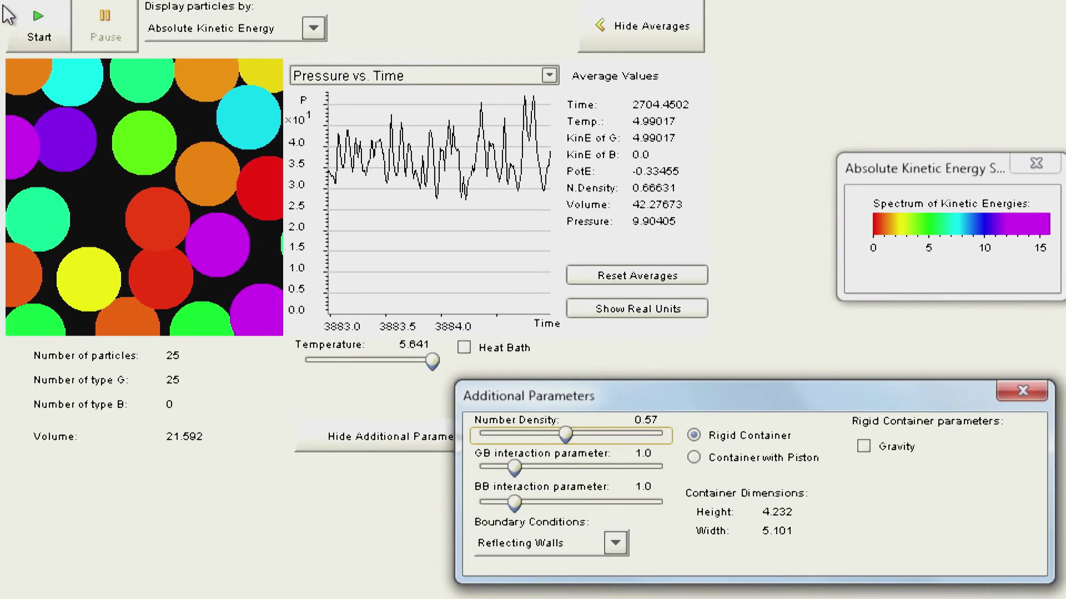
- Start the run at density 0.57, acknowledge the notice, and distribute particles in real time
left_click(38, 39)
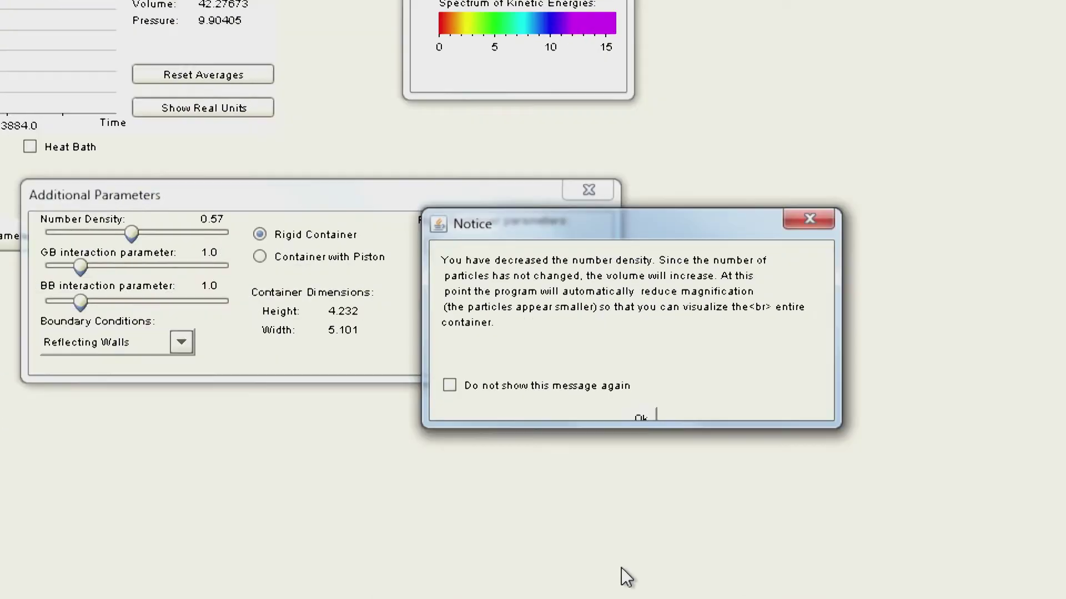
left_click(559, 395)
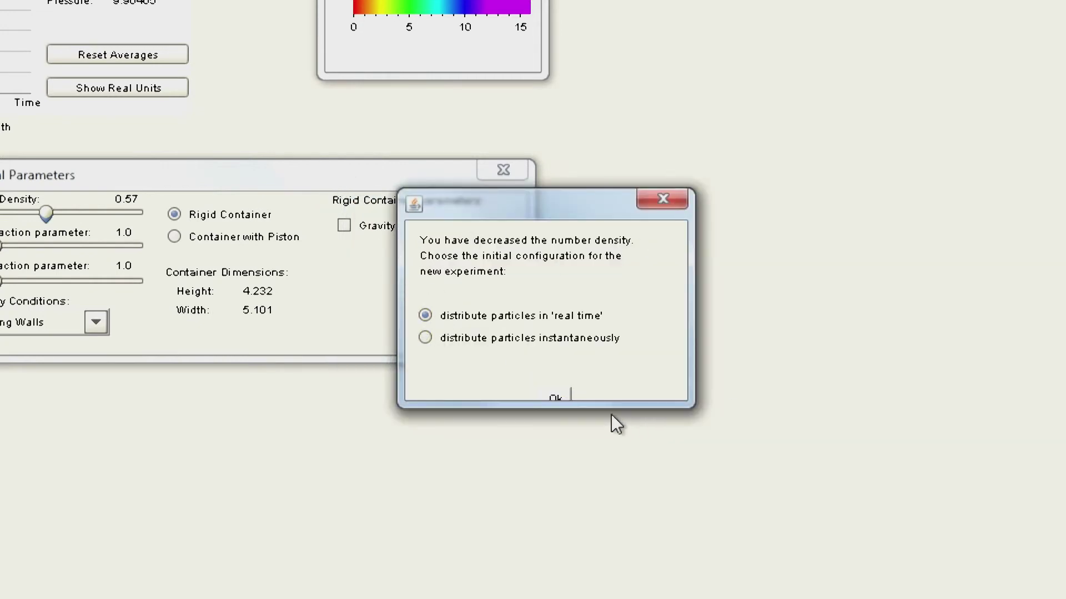
left_click(561, 398)
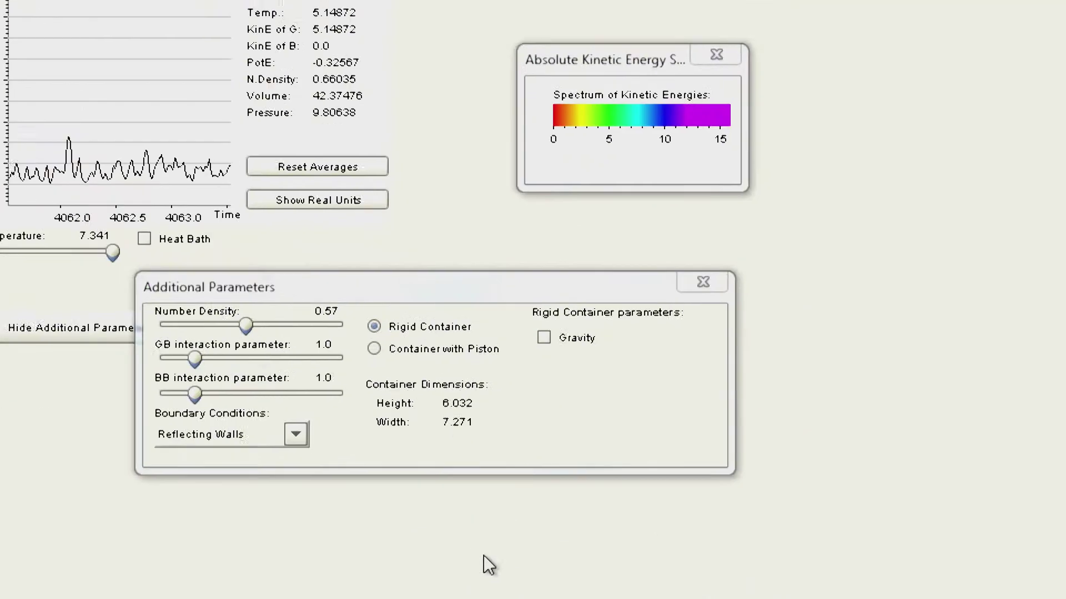
- Lower the number density slider to 0.13, start, and dismiss the density-decrease notice
left_click(233, 322)
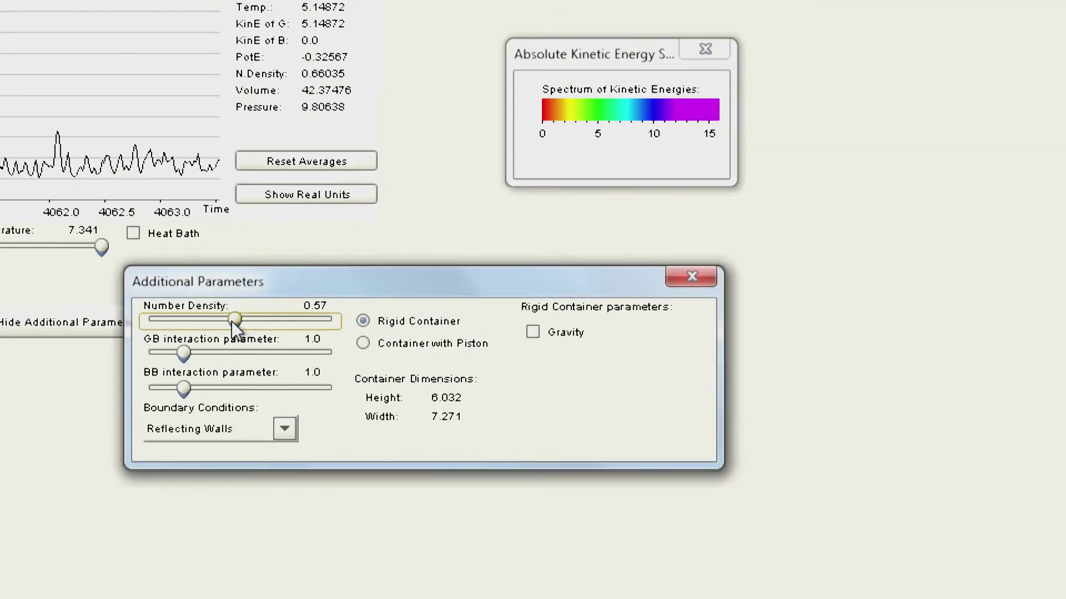
left_click_drag(198, 316, 165, 314)
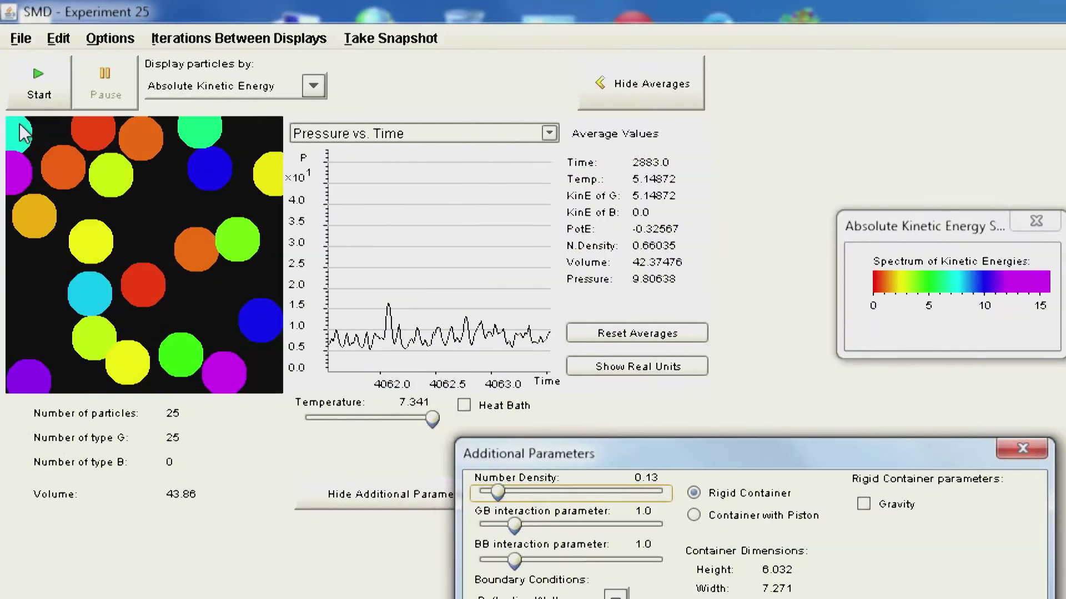
left_click(40, 86)
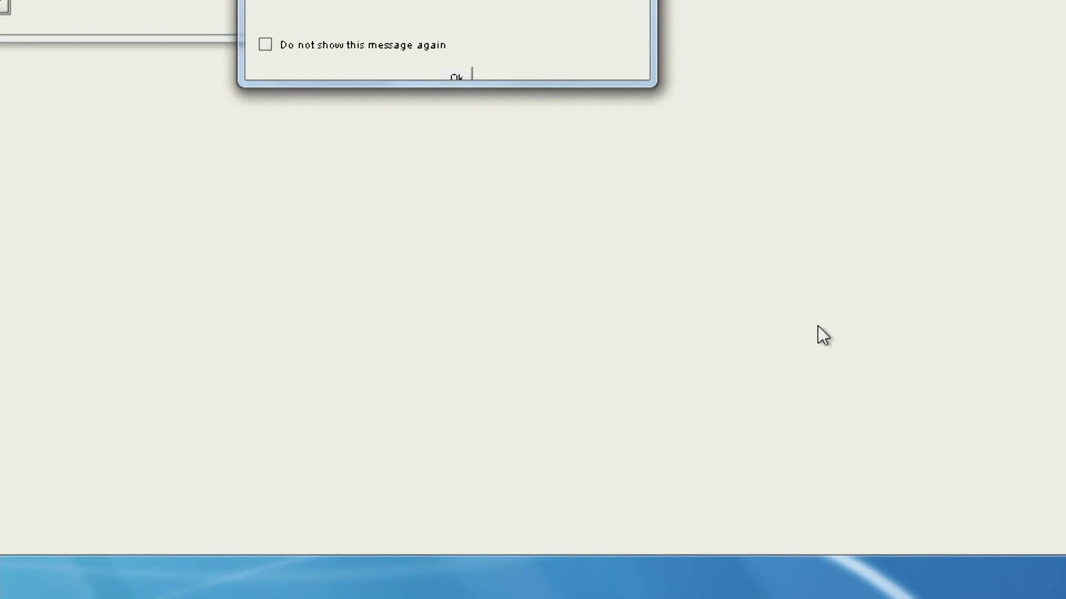
left_click(454, 77)
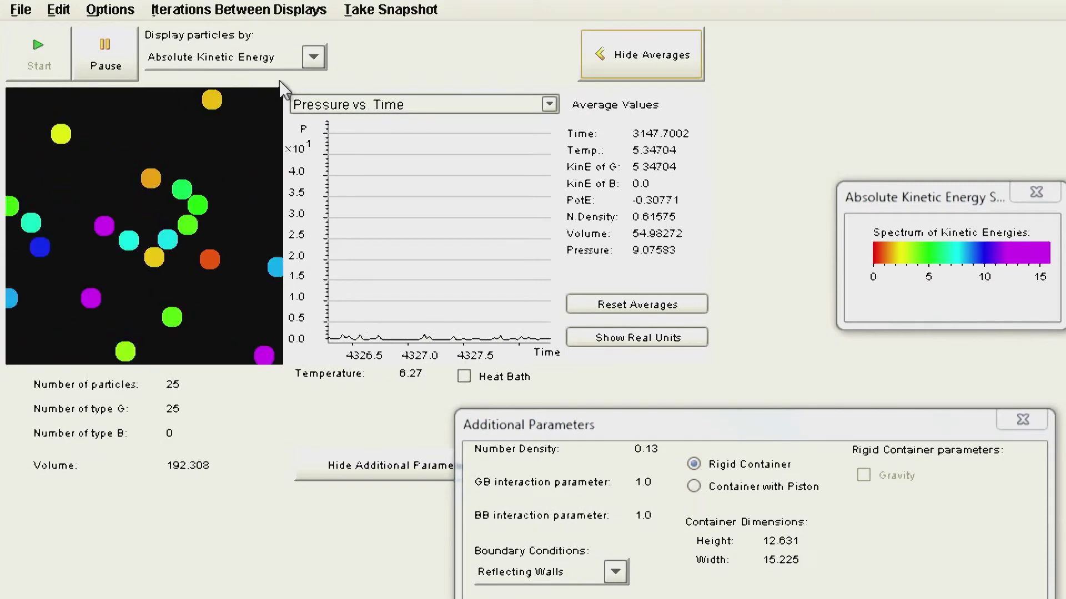
- Colour the particles by Relative Kinetic Energy and move its legend aside
left_click(313, 58)
left_click(294, 115)
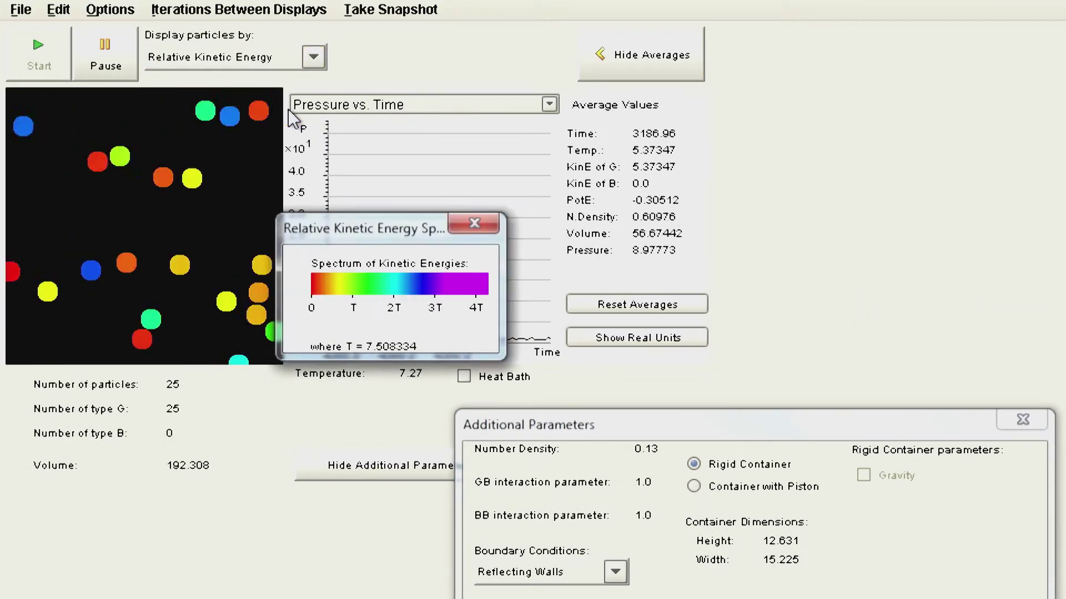
left_click_drag(384, 227, 877, 216)
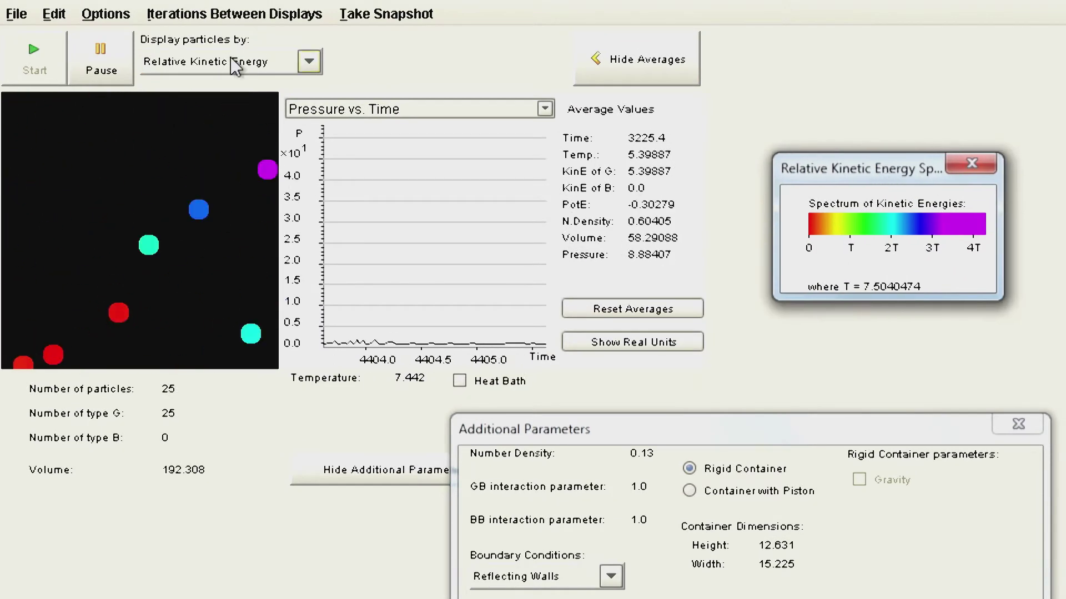
- Cycle the graph through Energy and Kinetic Energies vs. Time, ending on Velocity Distribution for G
left_click(544, 109)
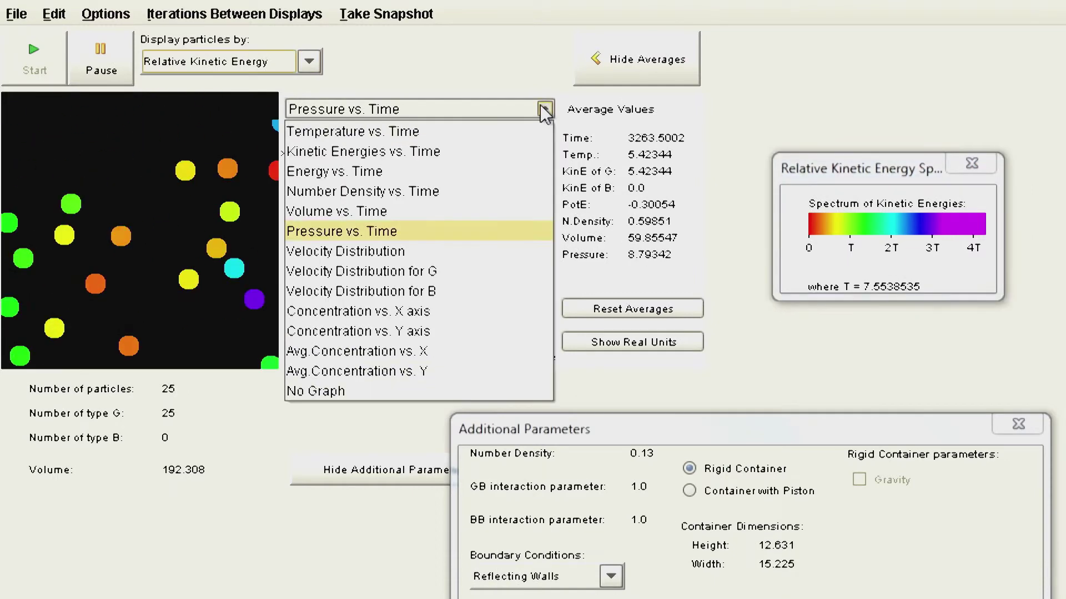
left_click(489, 174)
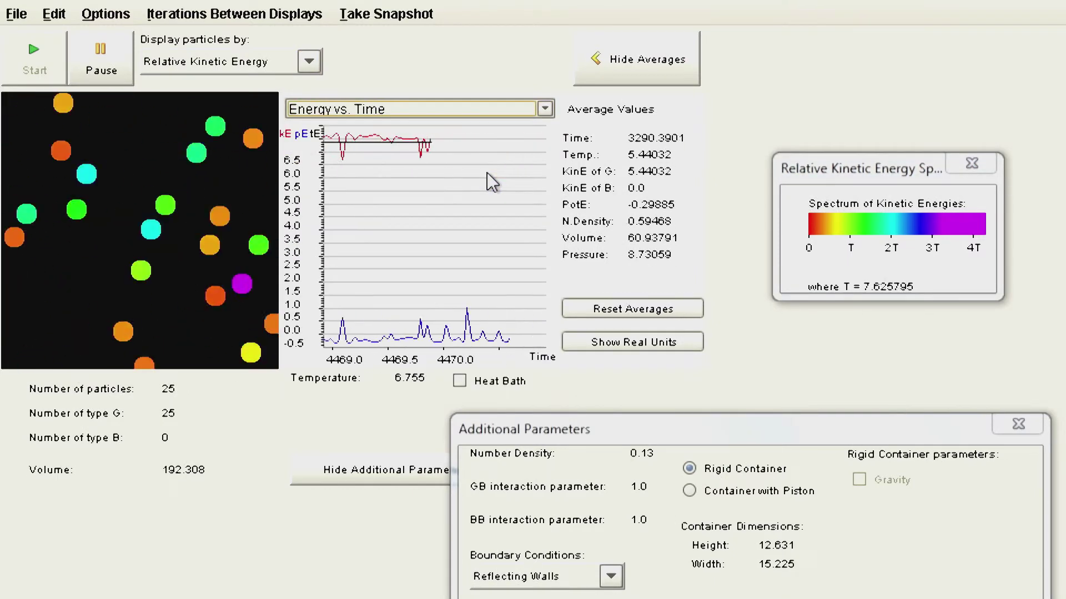
left_click(545, 108)
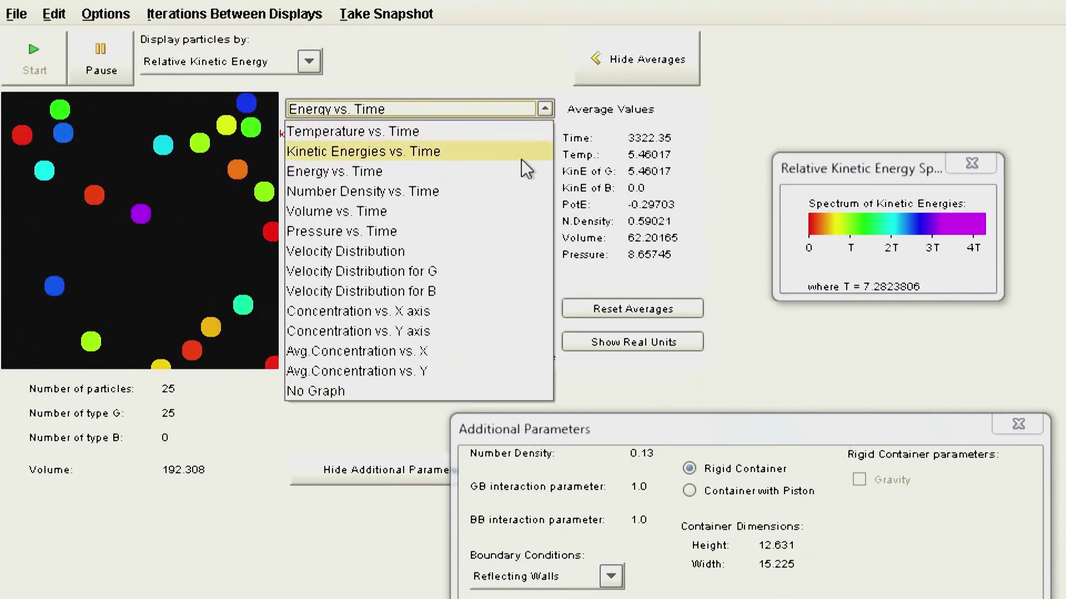
left_click(515, 153)
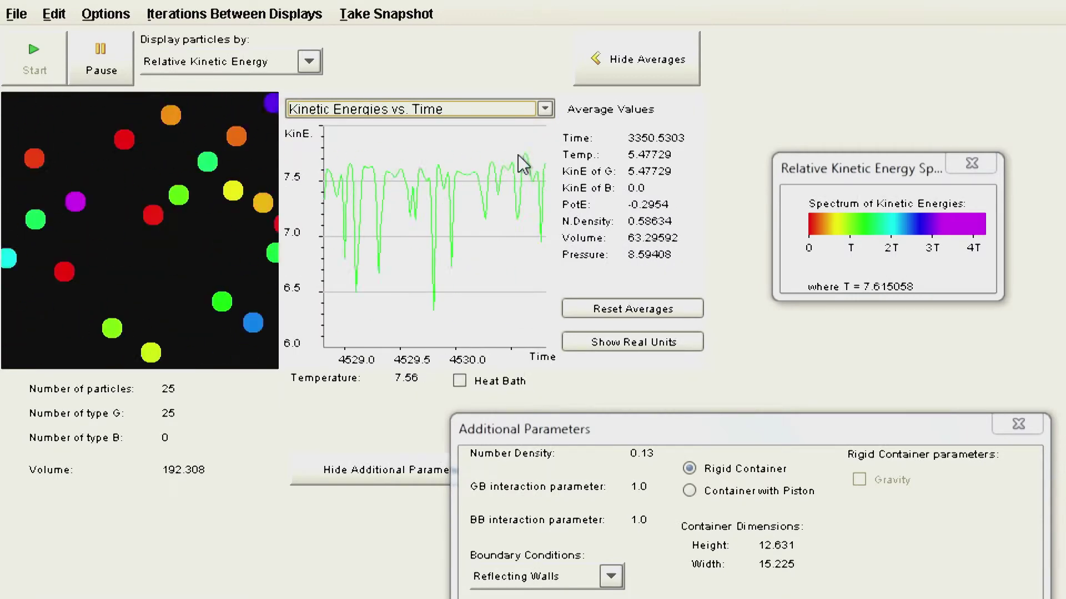
left_click(542, 108)
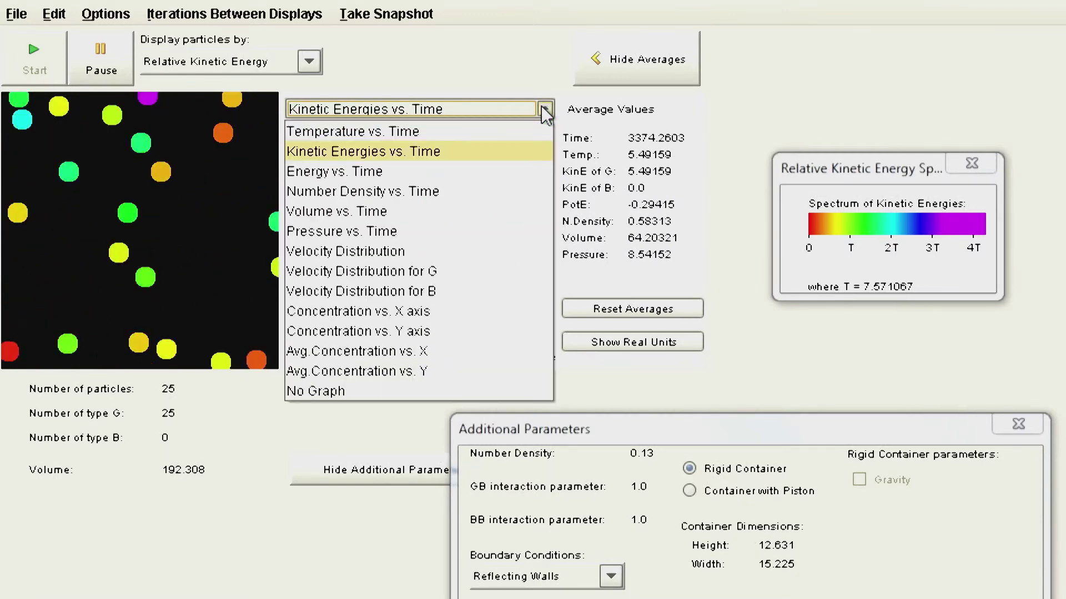
left_click(466, 272)
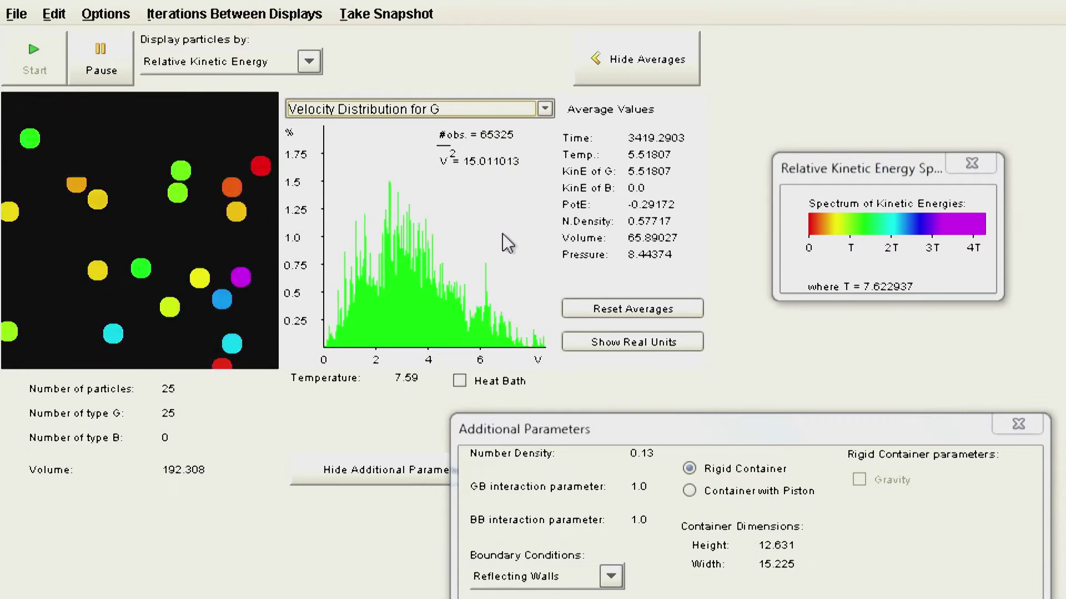
left_click(543, 109)
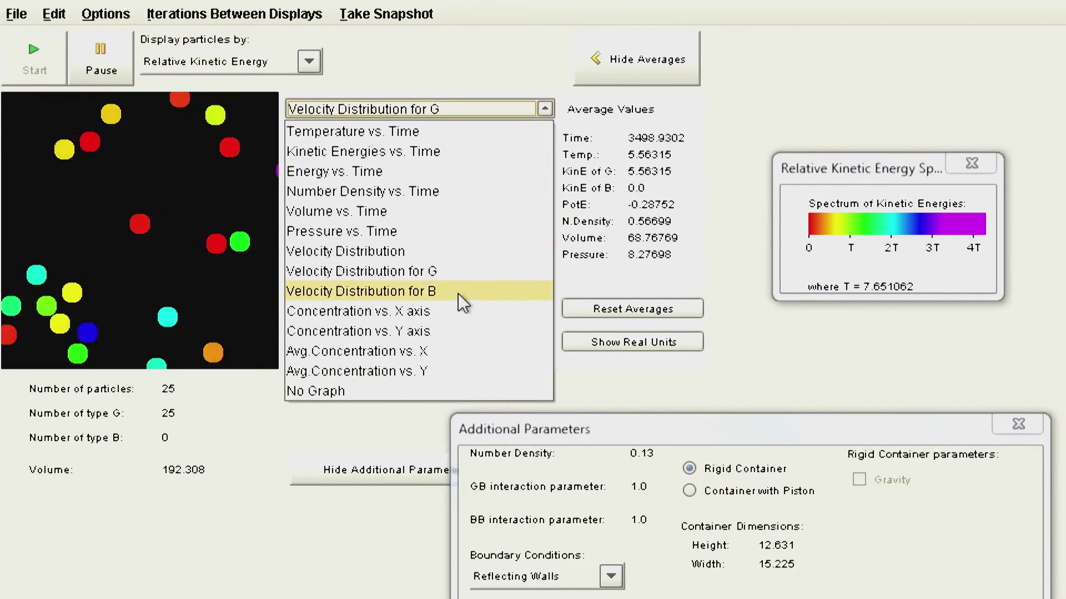
left_click(544, 110)
left_click(430, 273)
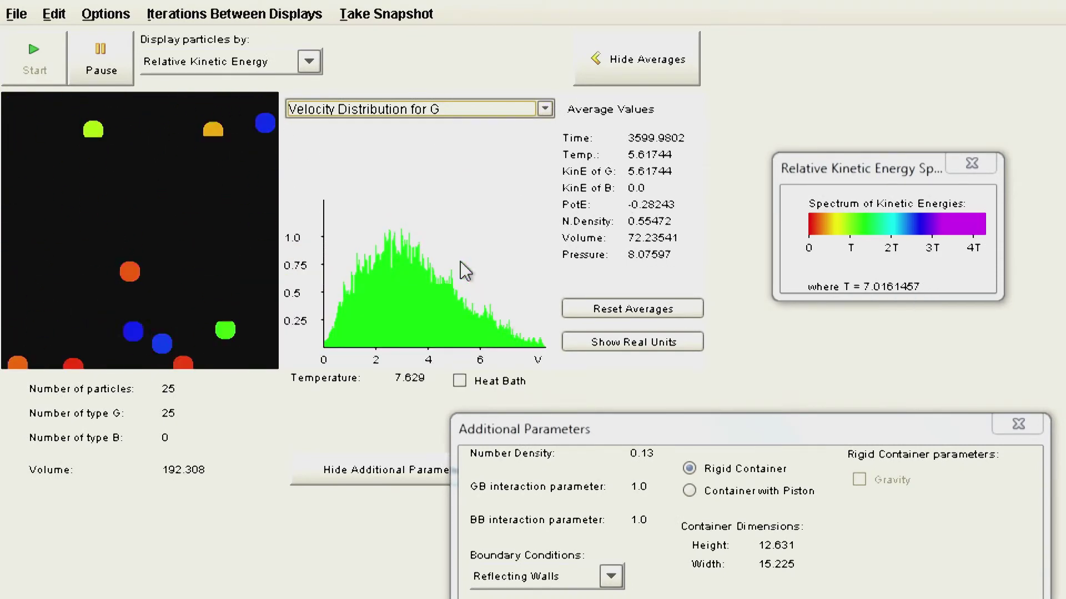